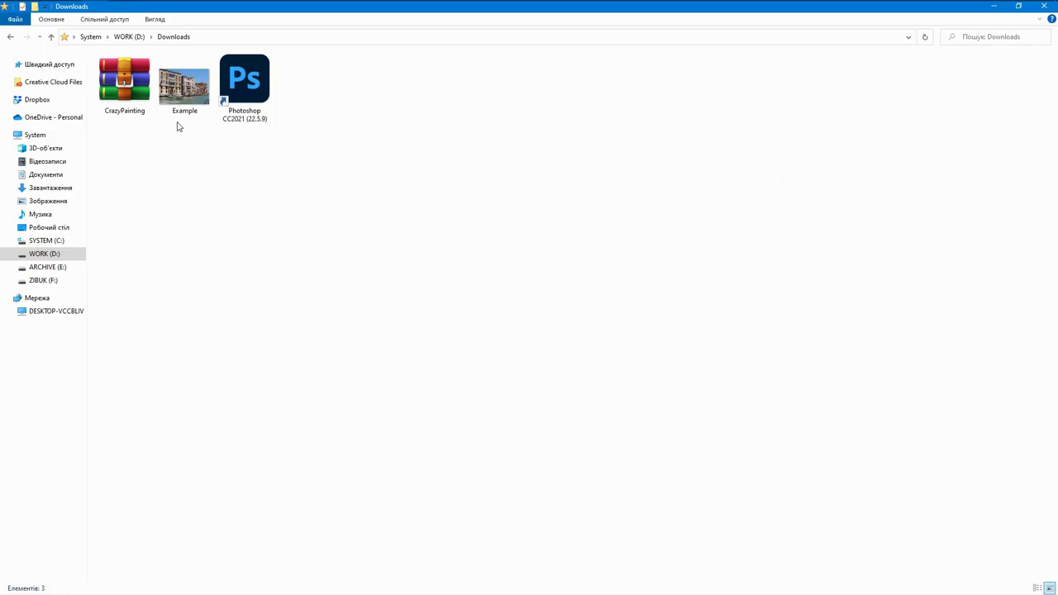
Extract the CrazyPainting archive into its own CrazyPainting folder and open that folder.
click(138, 98)
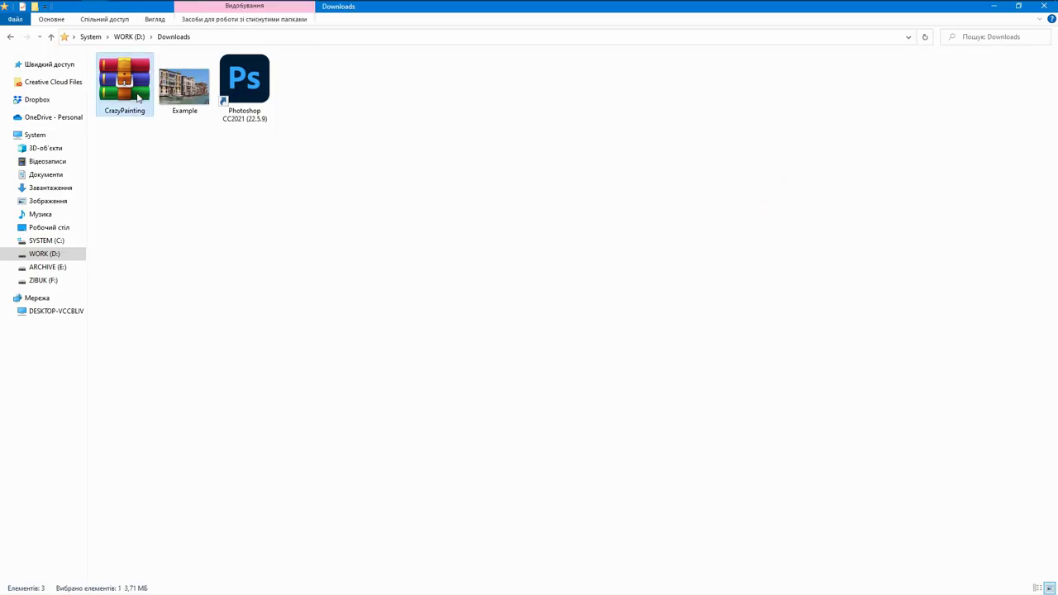
right_click(138, 97)
click(174, 175)
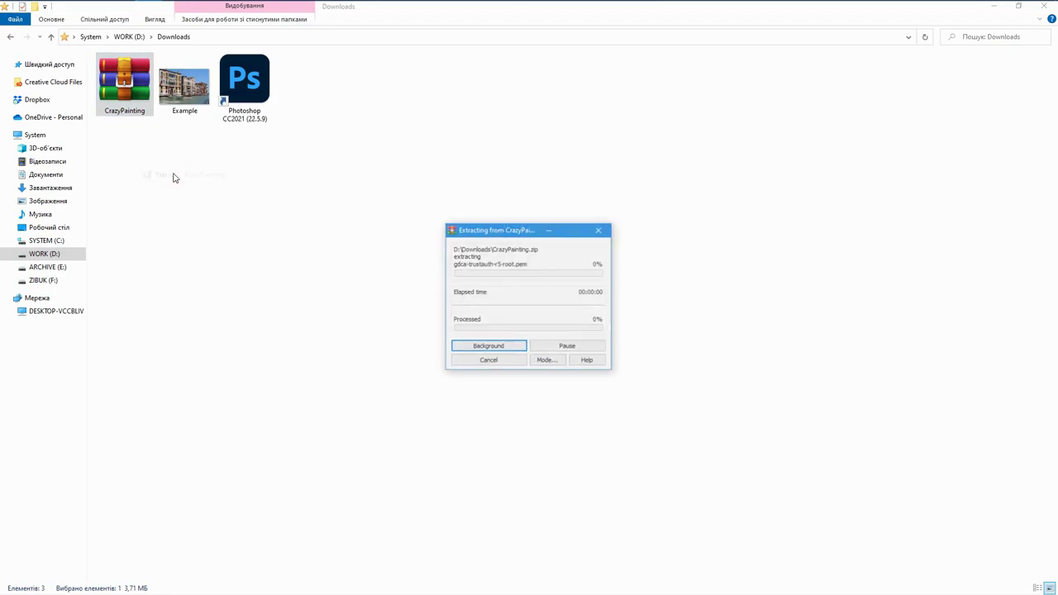
double_click(139, 93)
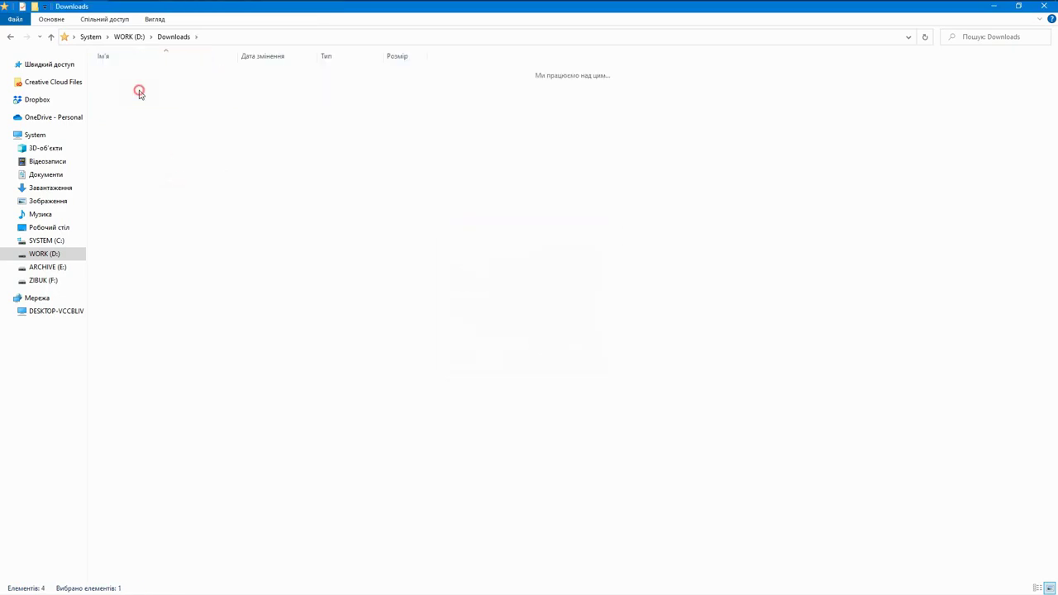
Return to Downloads and launch Photoshop from its shortcut.
click(131, 84)
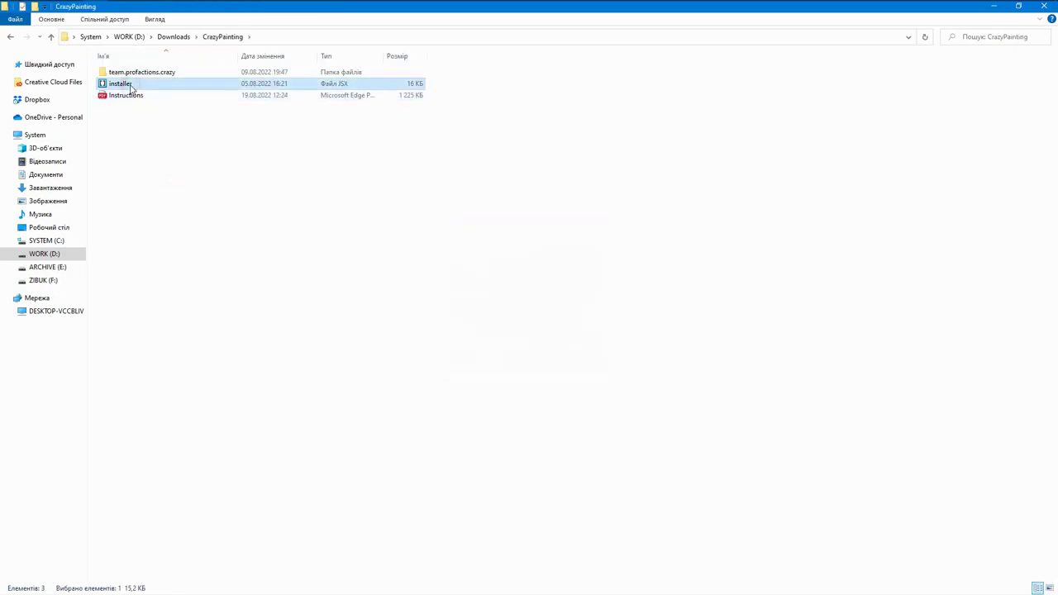
click(52, 37)
click(317, 96)
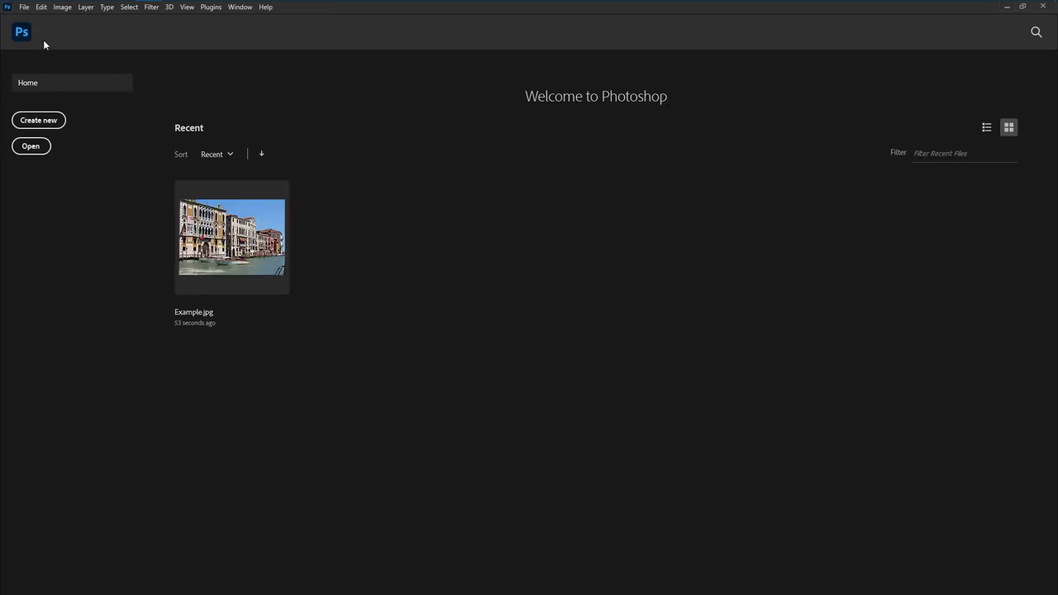
Run the installer script from Downloads\CrazyPainting via File > Scripts > Browse and dismiss the success alert.
click(24, 7)
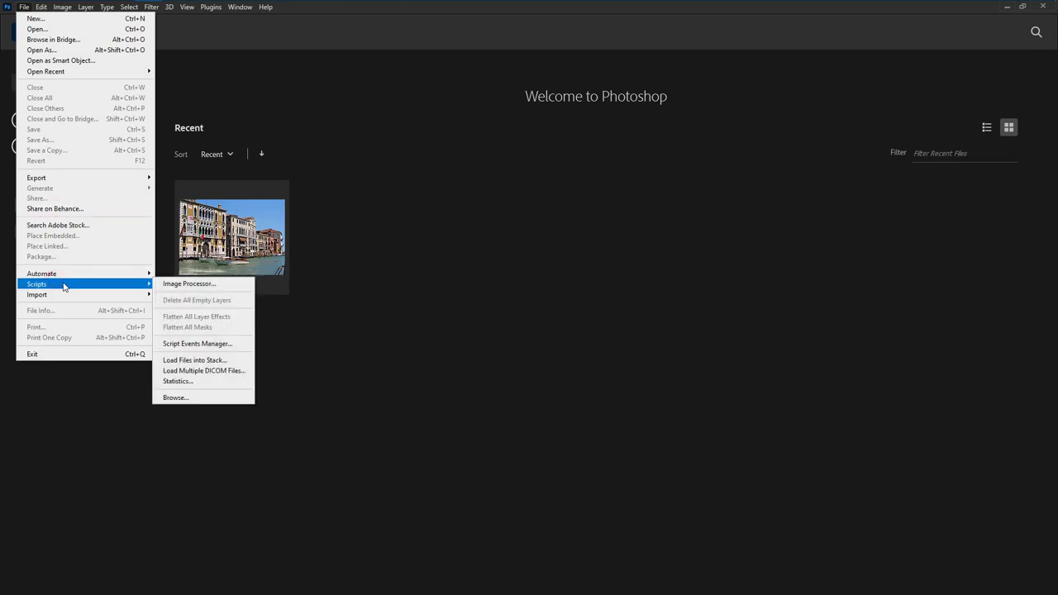
click(177, 398)
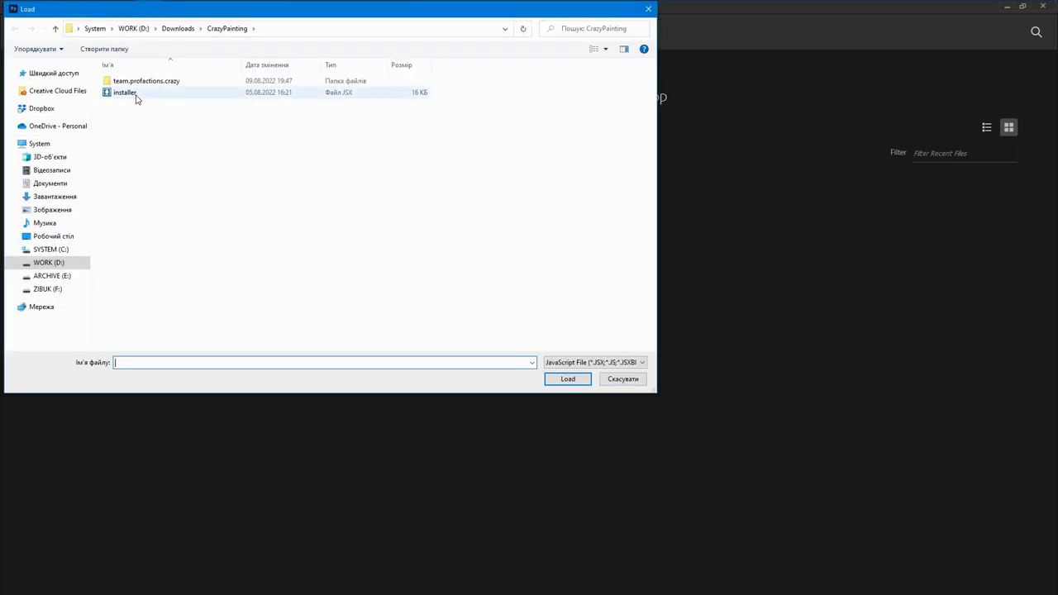
click(132, 96)
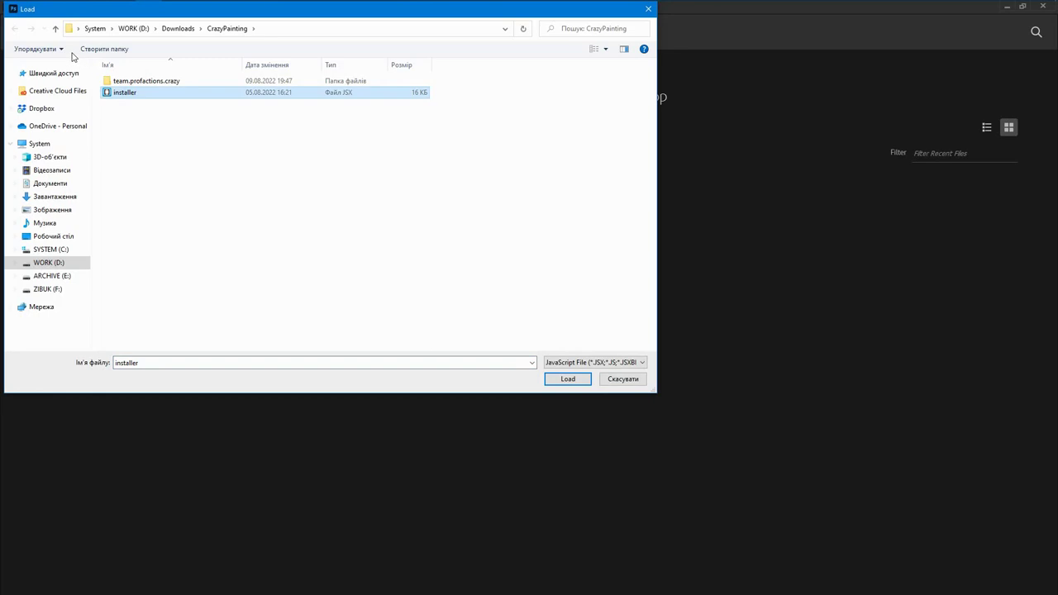
click(56, 28)
double_click(126, 98)
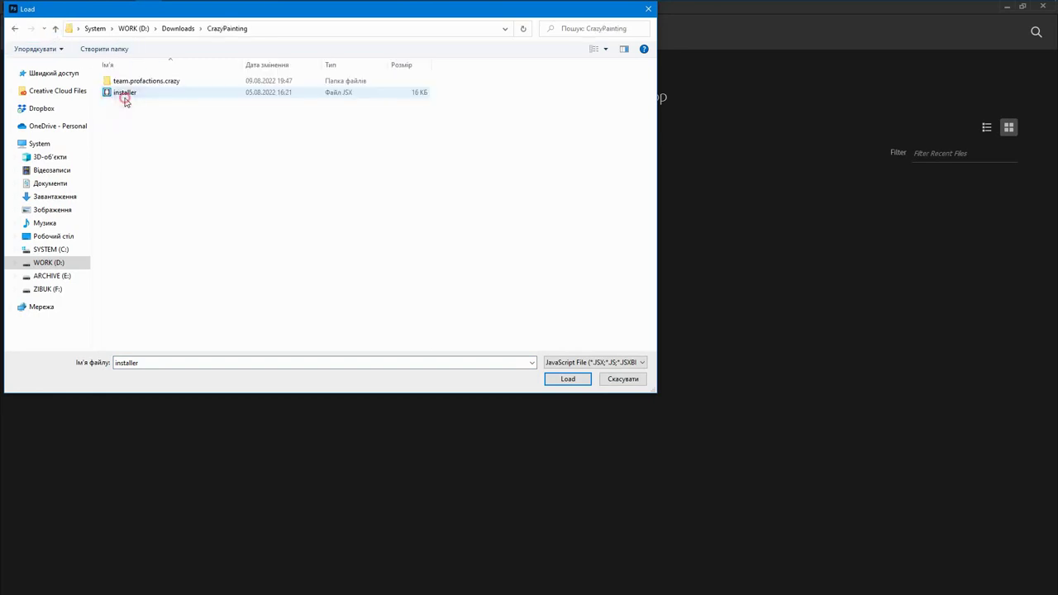
click(124, 95)
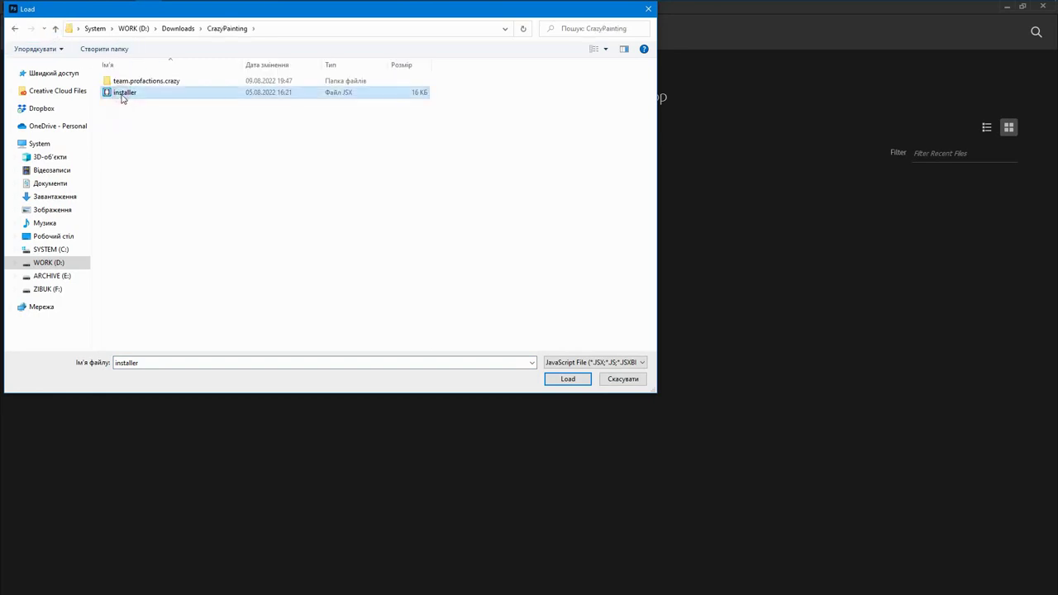
click(575, 378)
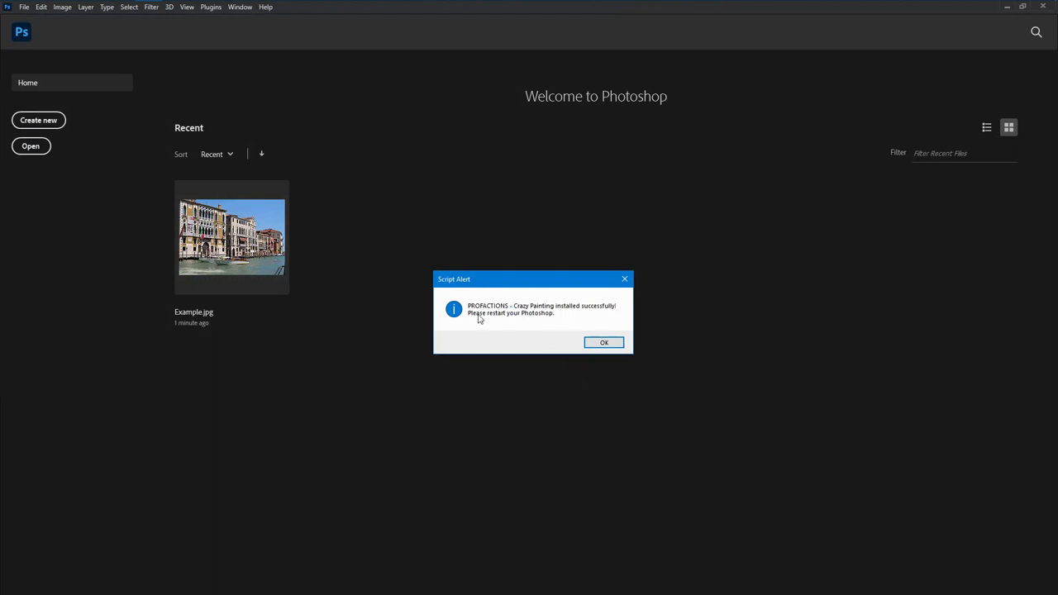
click(597, 342)
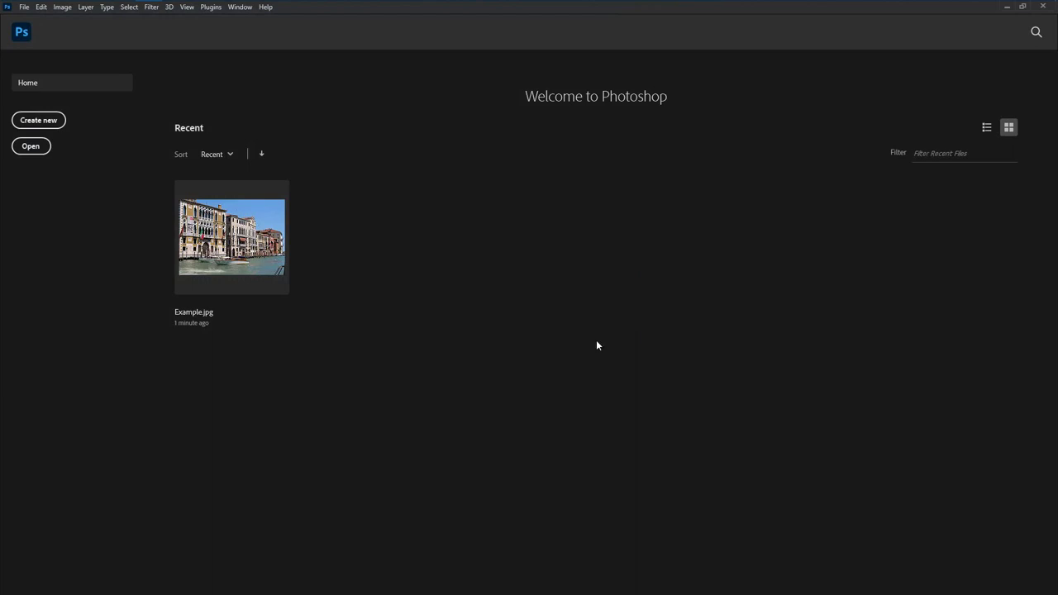
Restart Photoshop, open Example.jpg from Recent, and show the PROFACTIONS - Crazy Painting panel.
click(1043, 6)
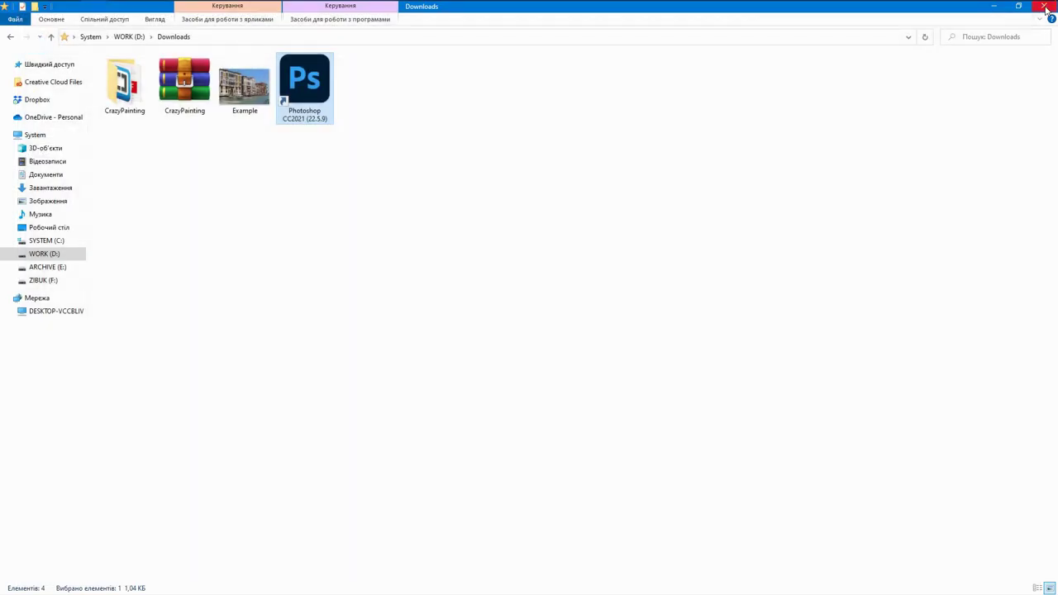
double_click(318, 109)
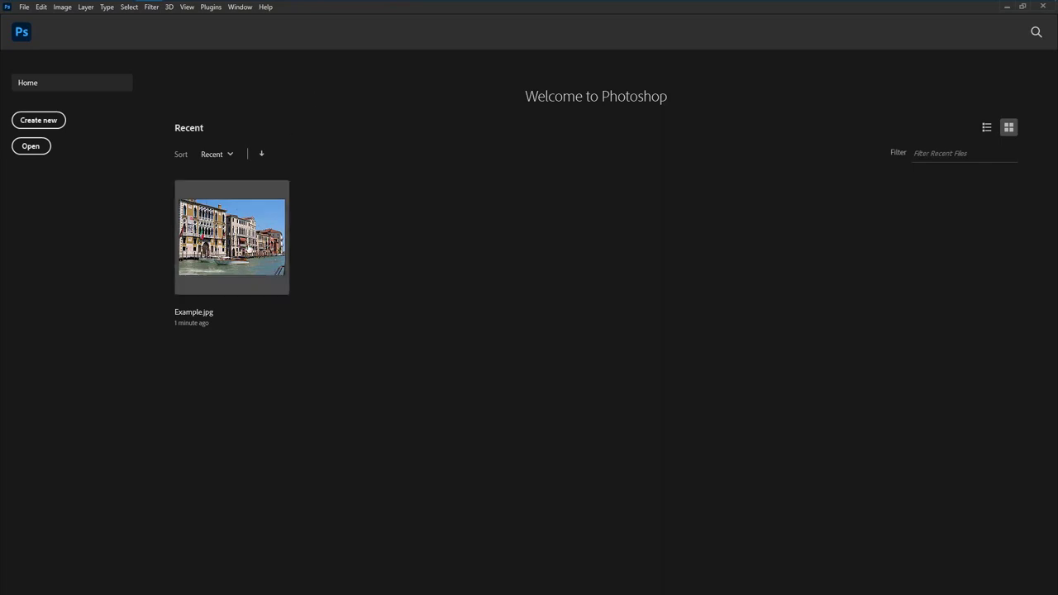
click(275, 242)
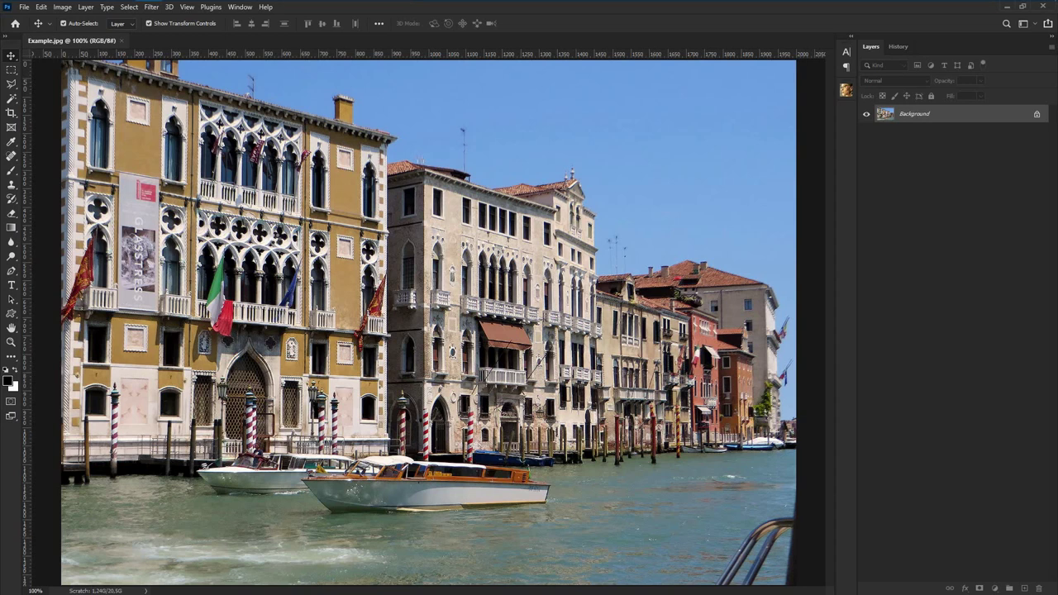
click(239, 7)
mouse_move(263, 56)
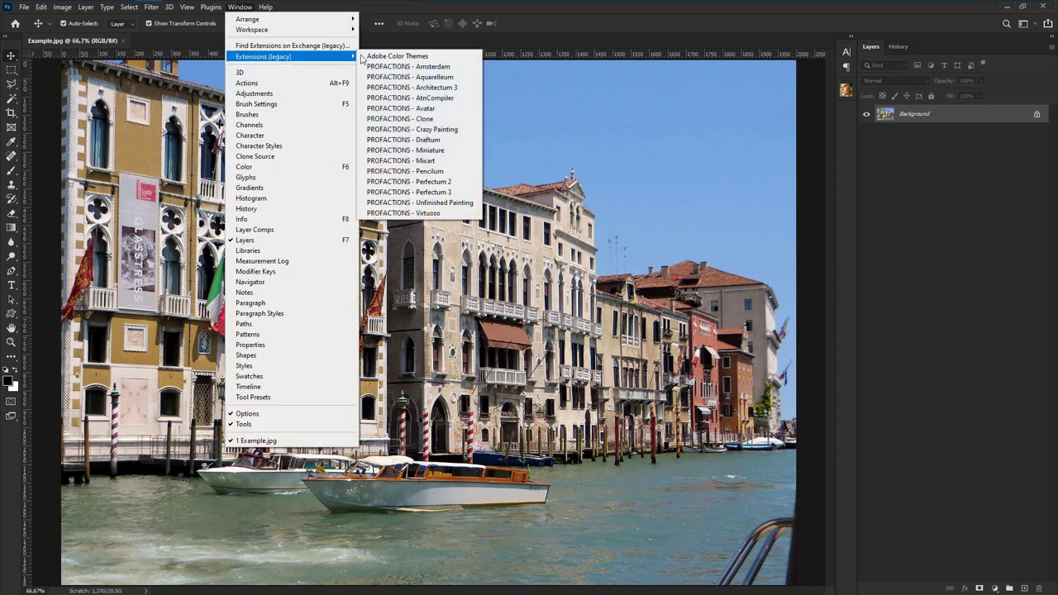
click(420, 130)
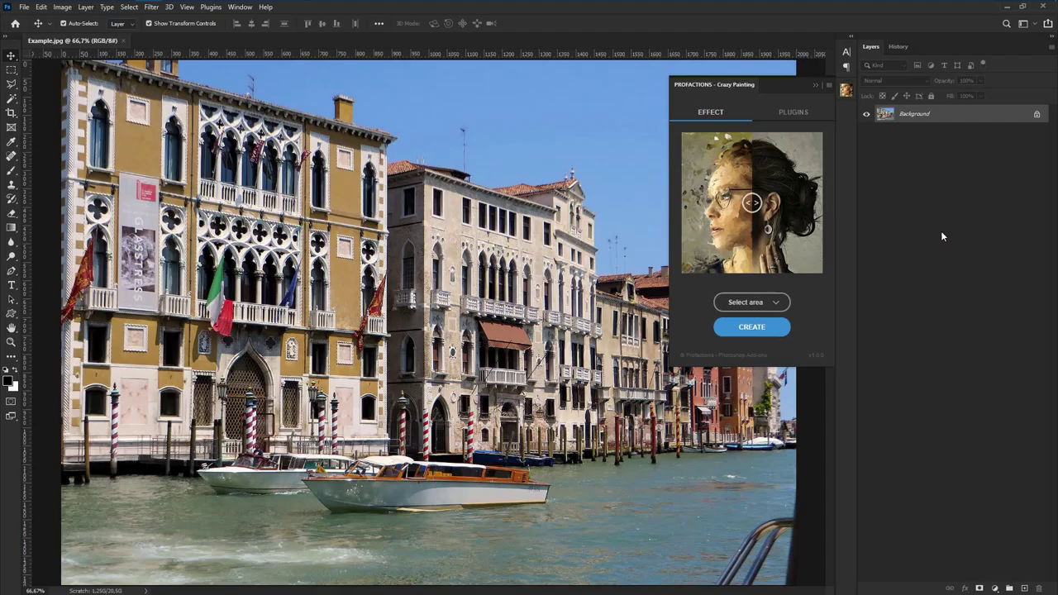
Set the paint area to Subject, then brush red over missed windows, facade spots and boats.
click(752, 303)
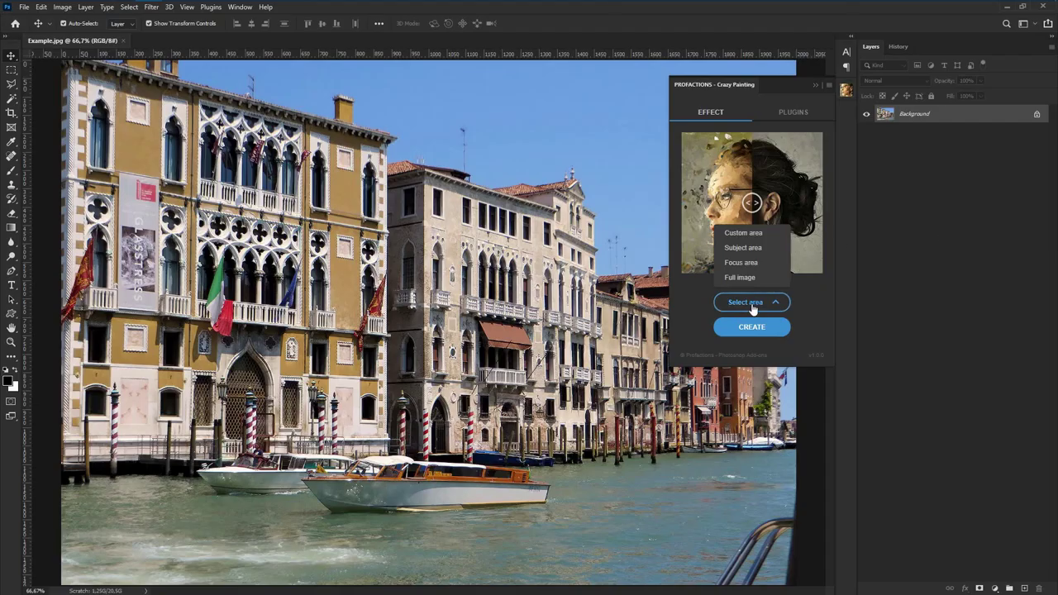
click(746, 256)
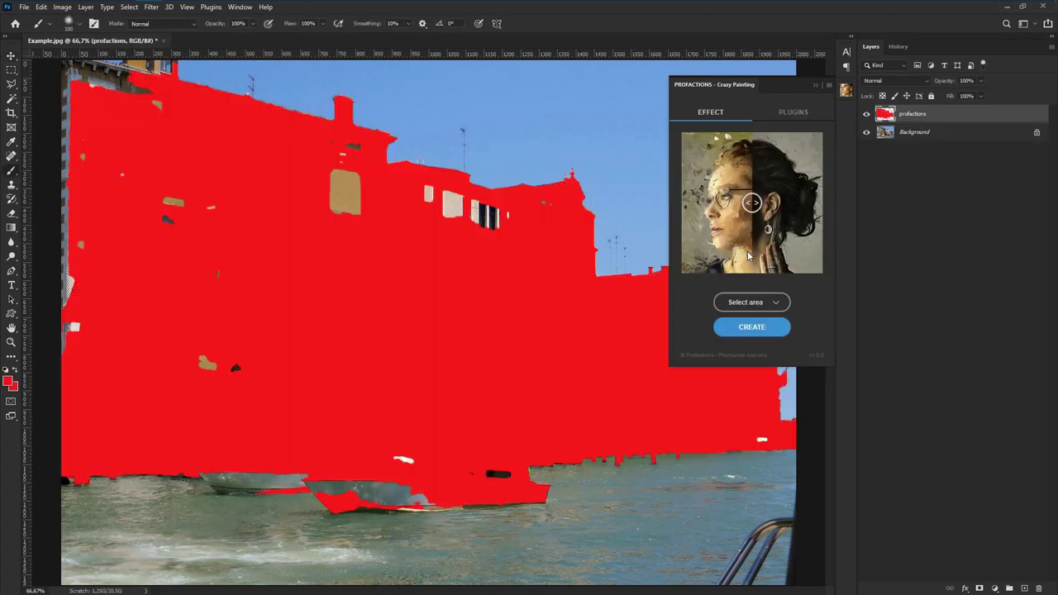
drag(346, 211, 346, 175)
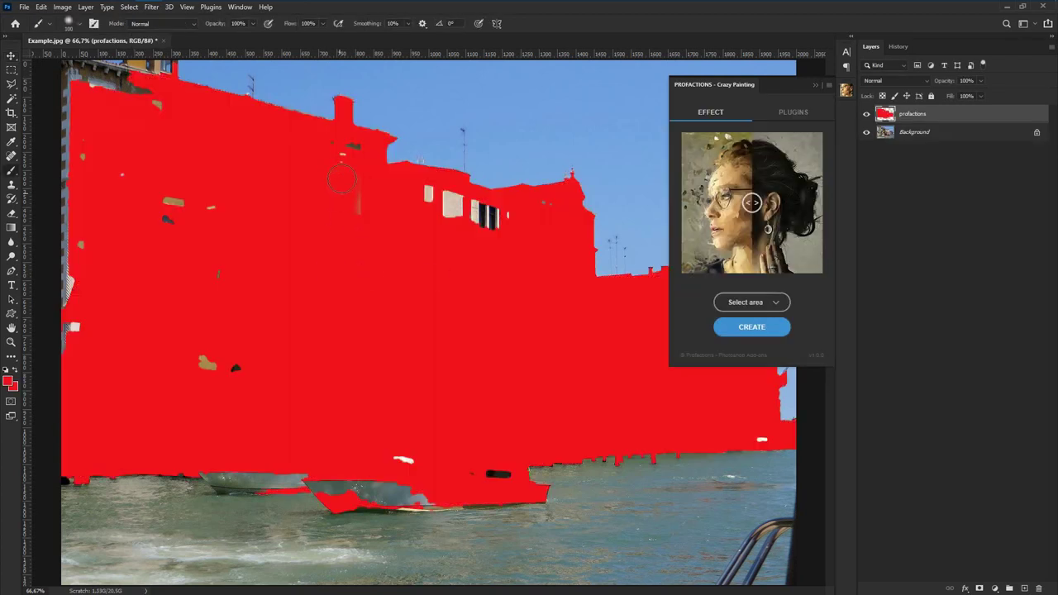
drag(453, 205, 428, 190)
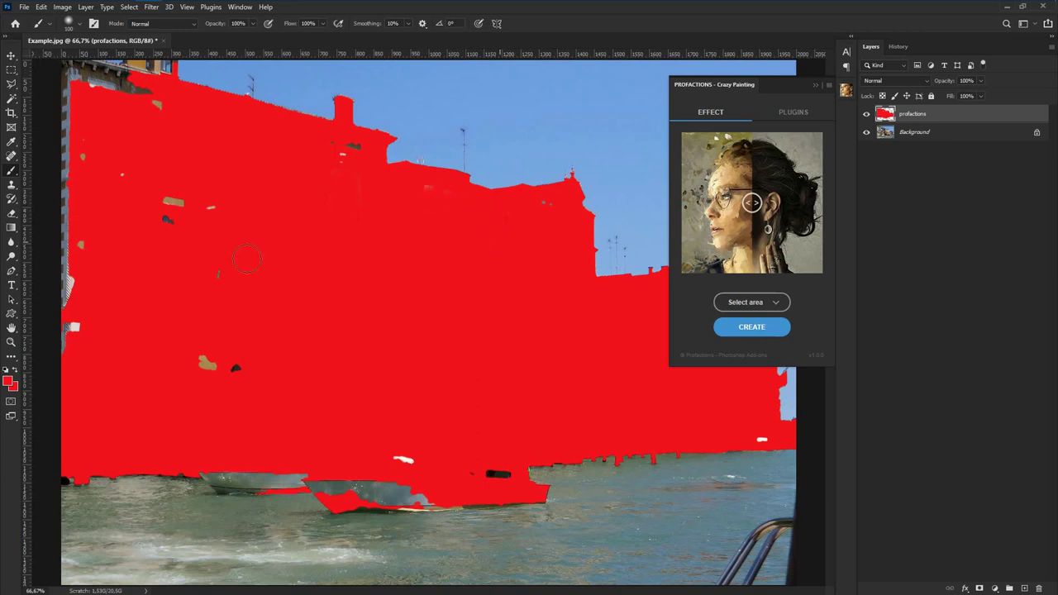
drag(171, 235, 170, 205)
mouse_move(216, 324)
mouse_down()
mouse_move(209, 363)
mouse_move(277, 366)
mouse_up()
mouse_move(478, 447)
mouse_down()
mouse_move(187, 496)
mouse_move(579, 537)
mouse_move(625, 458)
mouse_move(593, 477)
mouse_up()
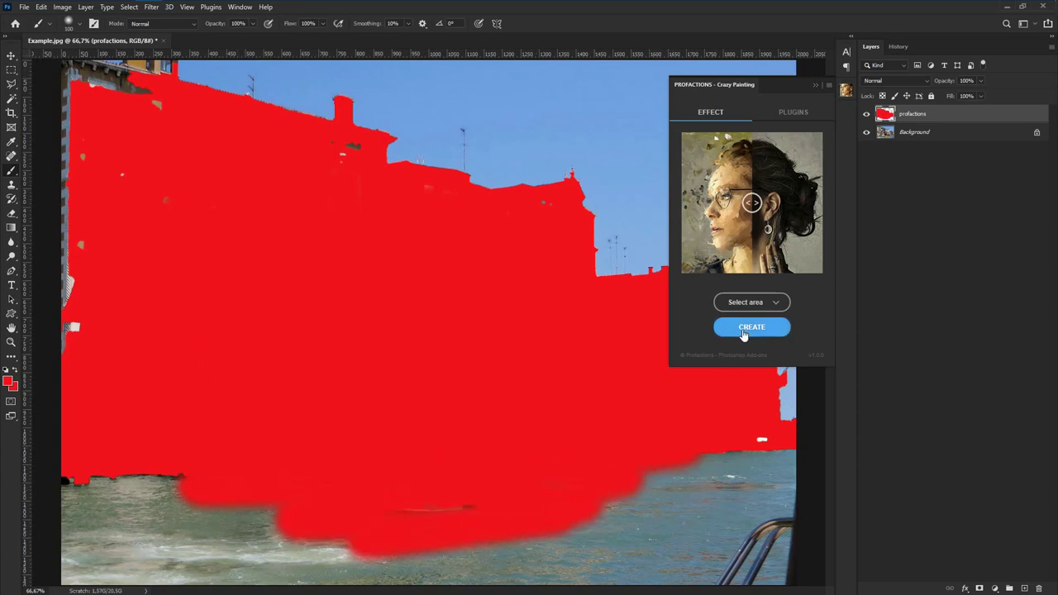
Run CREATE in the Crazy Painting panel to render the marked canal photo as a painting.
click(743, 329)
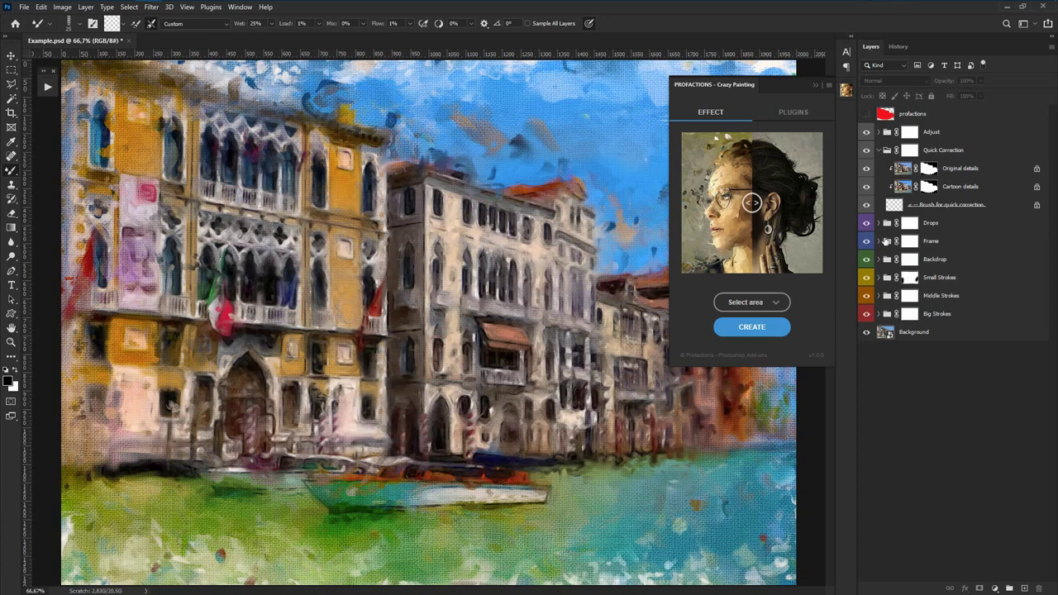
Hide Adjust and Quick Correction, then show Big Strokes and compare its stroke layers.
drag(866, 131, 865, 331)
click(865, 332)
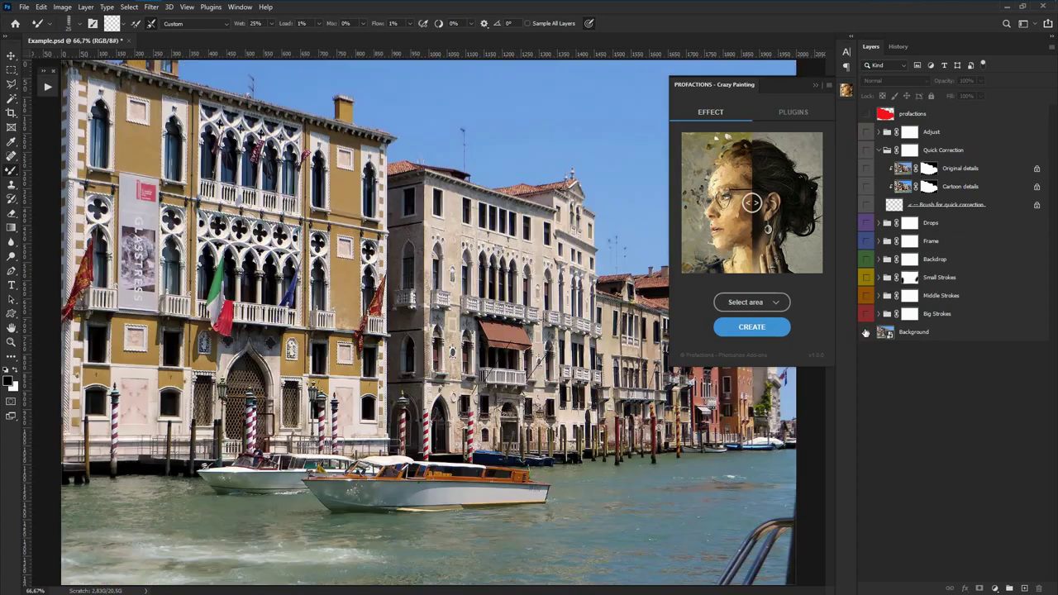
click(867, 314)
click(879, 314)
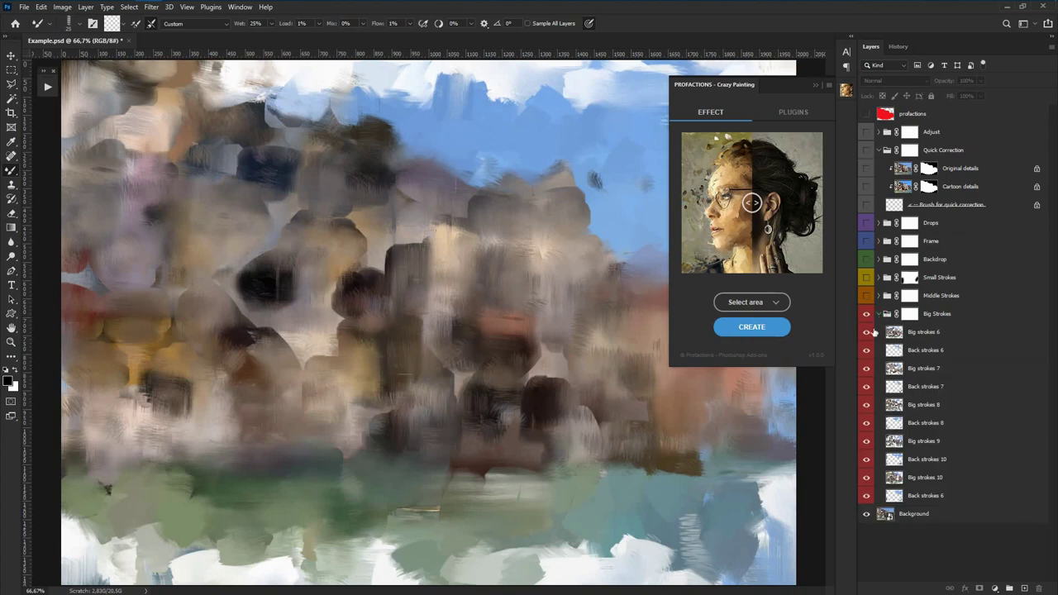
mouse_move(866, 332)
mouse_down()
mouse_move(866, 495)
mouse_move(865, 456)
mouse_up()
drag(866, 439, 875, 330)
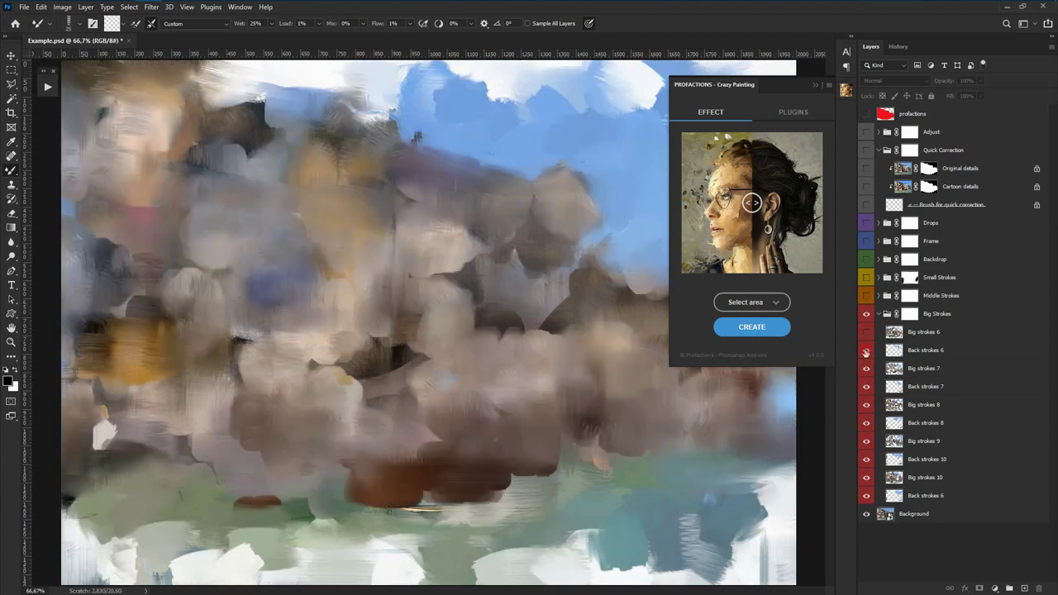
Show the Middle Strokes group and compare its stroke layers on and off.
click(879, 315)
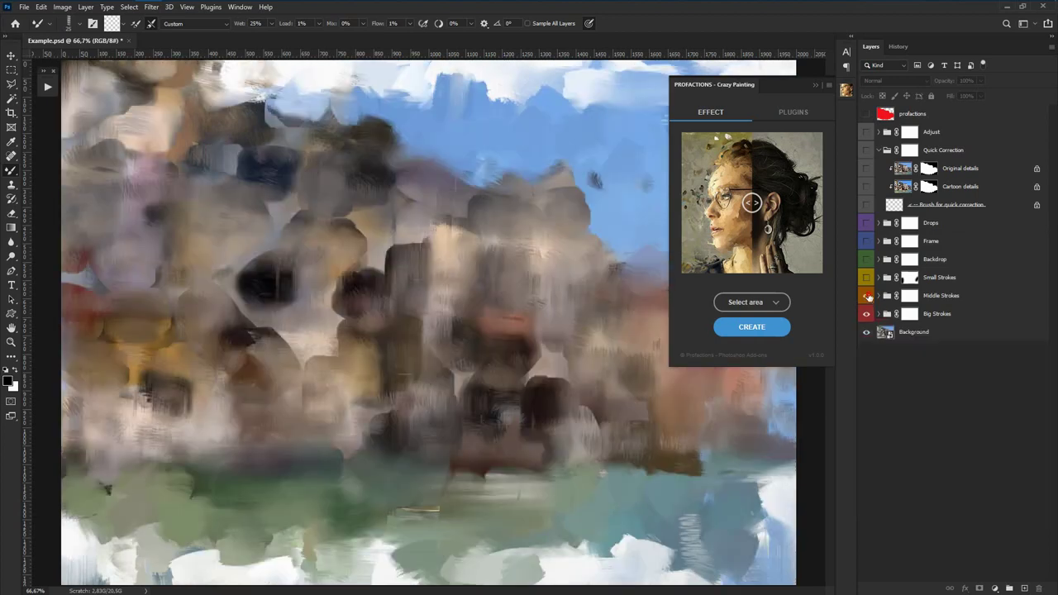
click(867, 295)
mouse_move(867, 320)
mouse_down()
mouse_move(862, 486)
mouse_move(866, 317)
mouse_up()
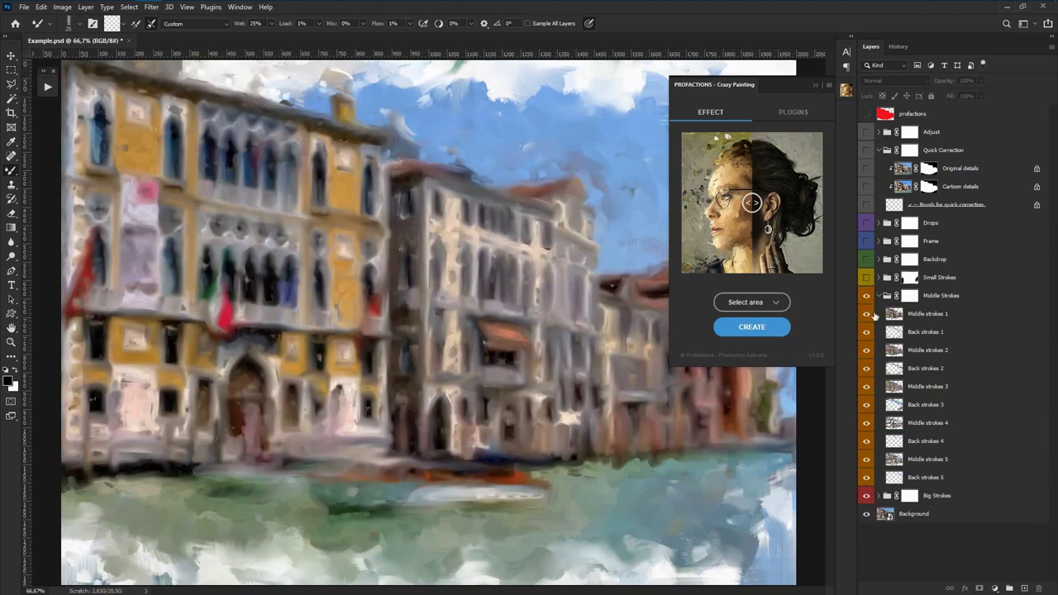
Show Small Strokes with Sketch and Outline layers back on, then select the group.
click(879, 295)
click(867, 277)
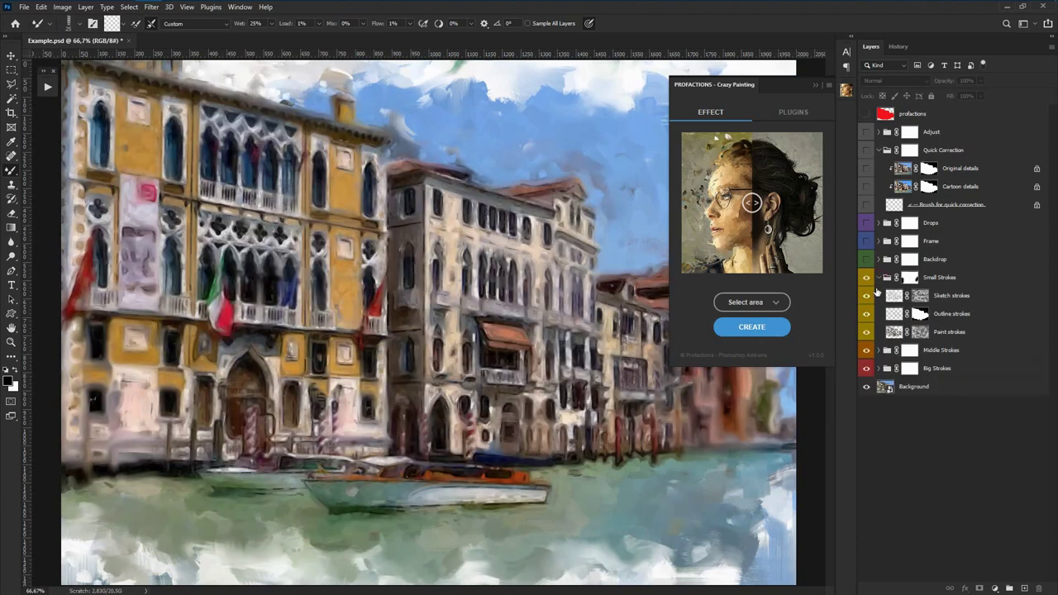
drag(866, 314, 866, 331)
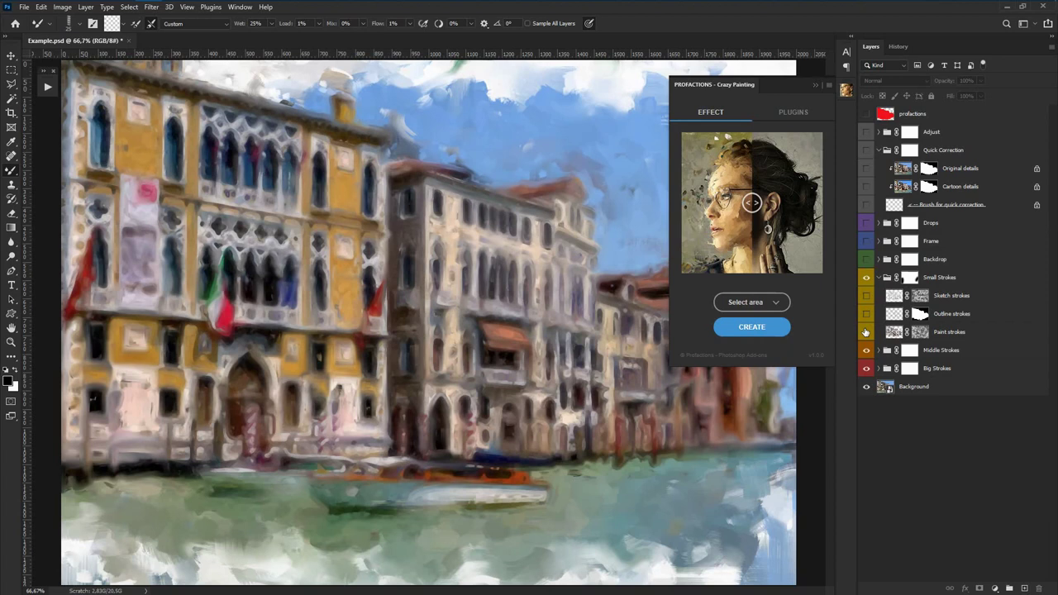
click(865, 318)
click(866, 299)
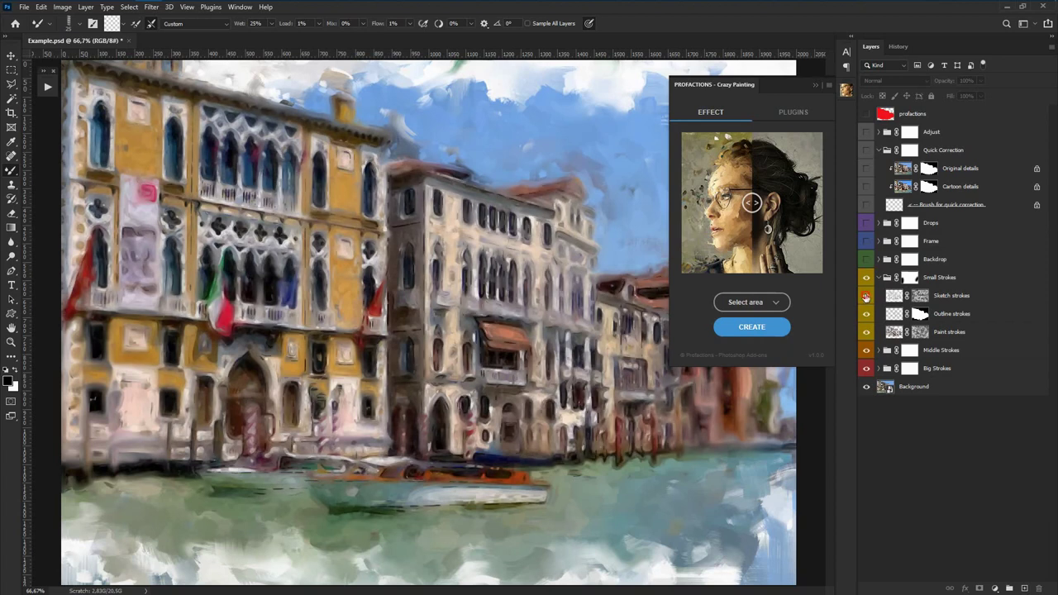
mouse_move(865, 297)
mouse_down()
mouse_move(866, 332)
mouse_move(867, 296)
mouse_up()
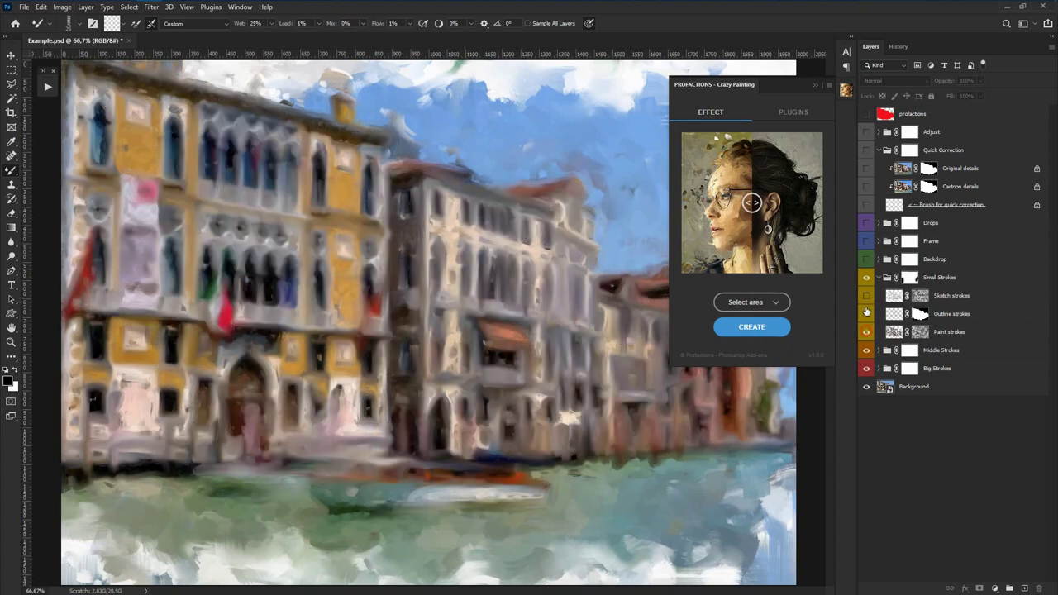
click(875, 280)
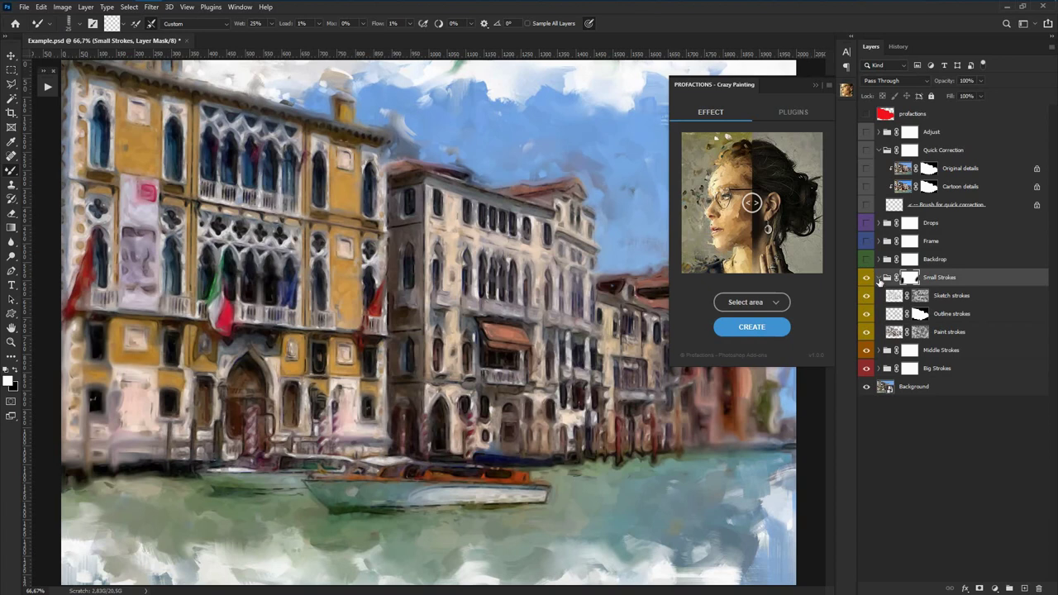
Show the Backdrop group, close the Crazy Painting panel, and compare its Big, Middle and Small layers.
click(879, 278)
click(866, 259)
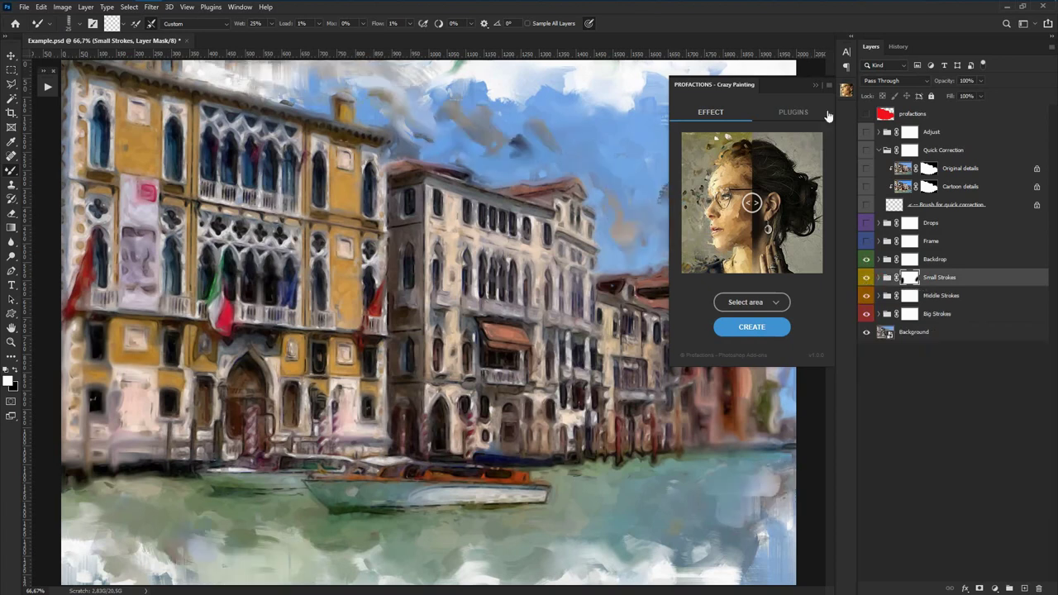
click(816, 85)
click(879, 260)
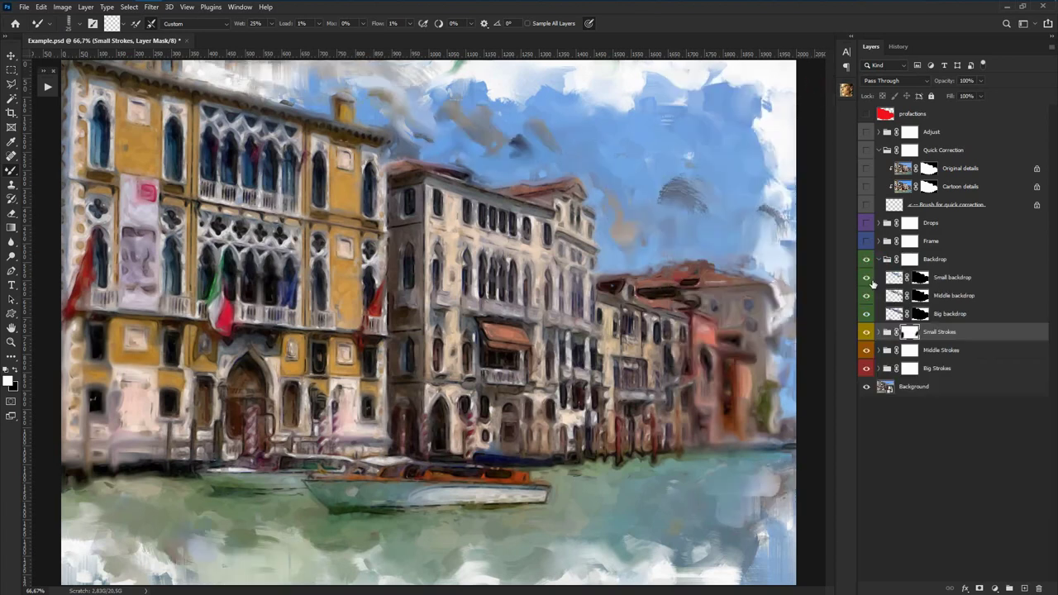
click(866, 313)
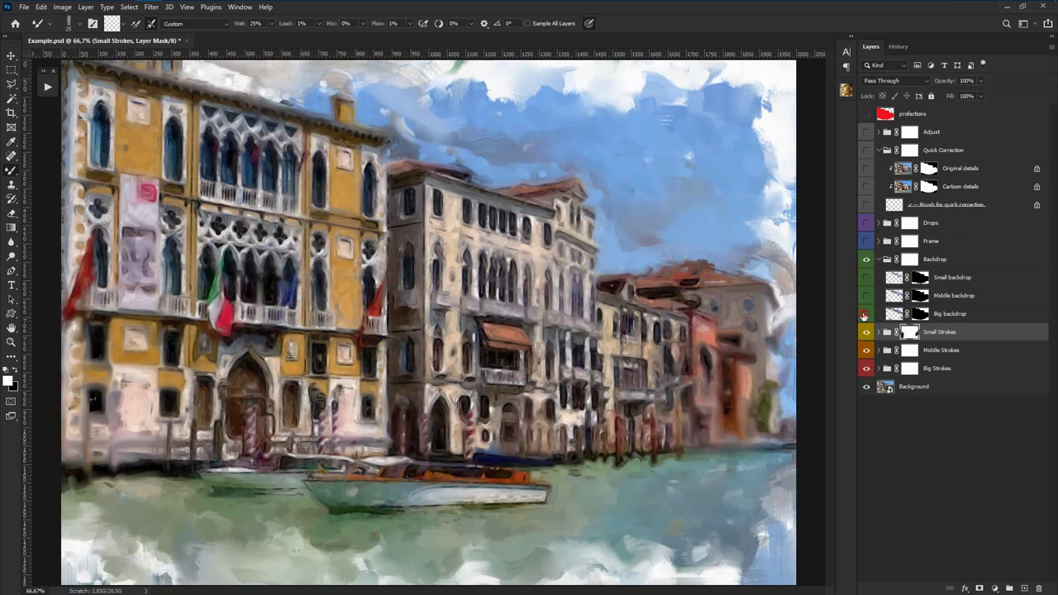
click(865, 295)
click(865, 277)
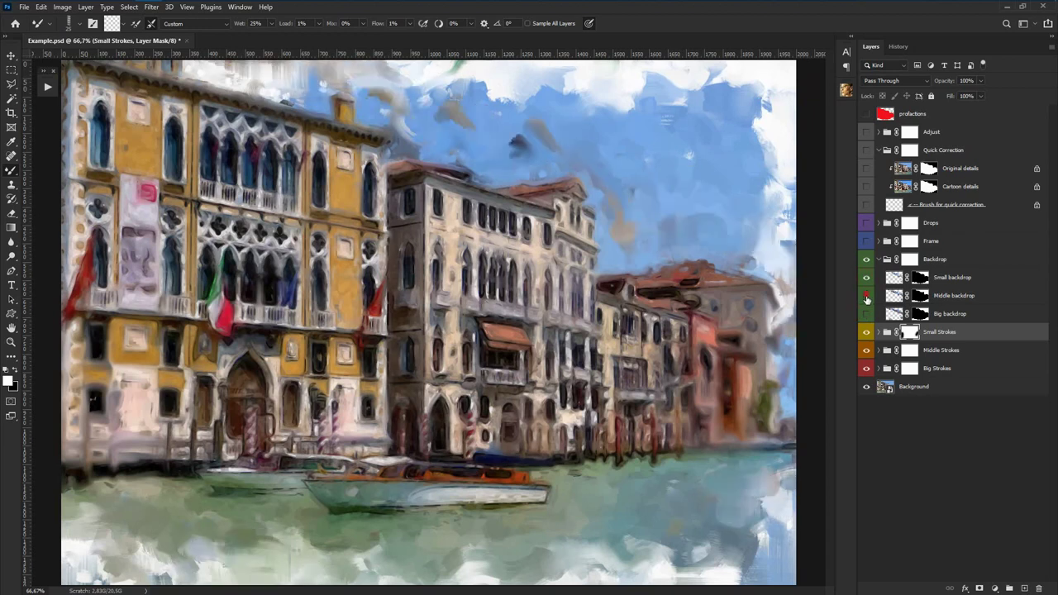
click(865, 313)
click(880, 259)
Show the Frame group and toggle its Big, Middle and Small frame layers.
click(866, 241)
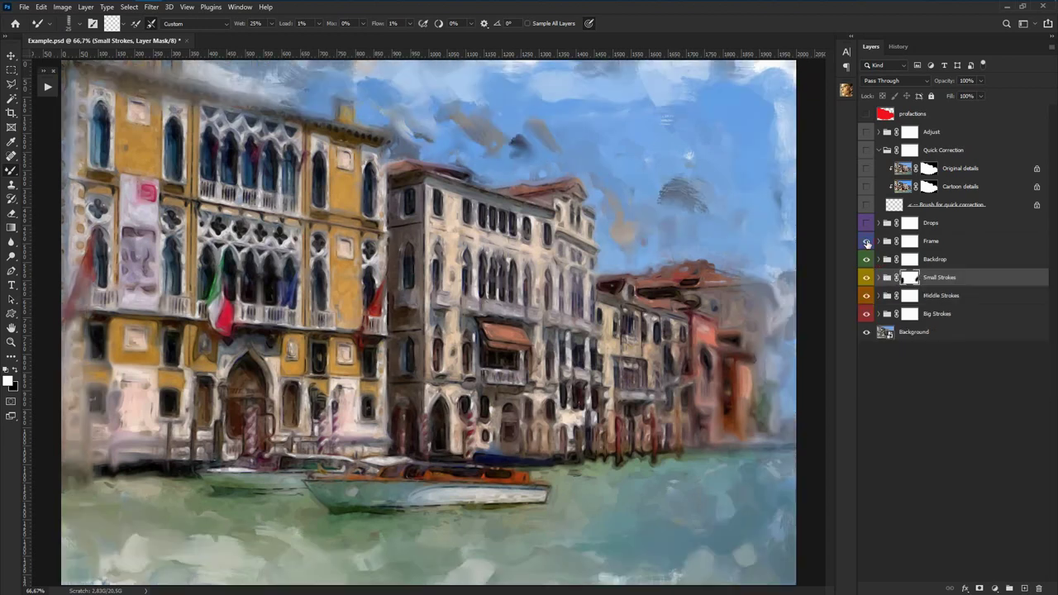
click(880, 241)
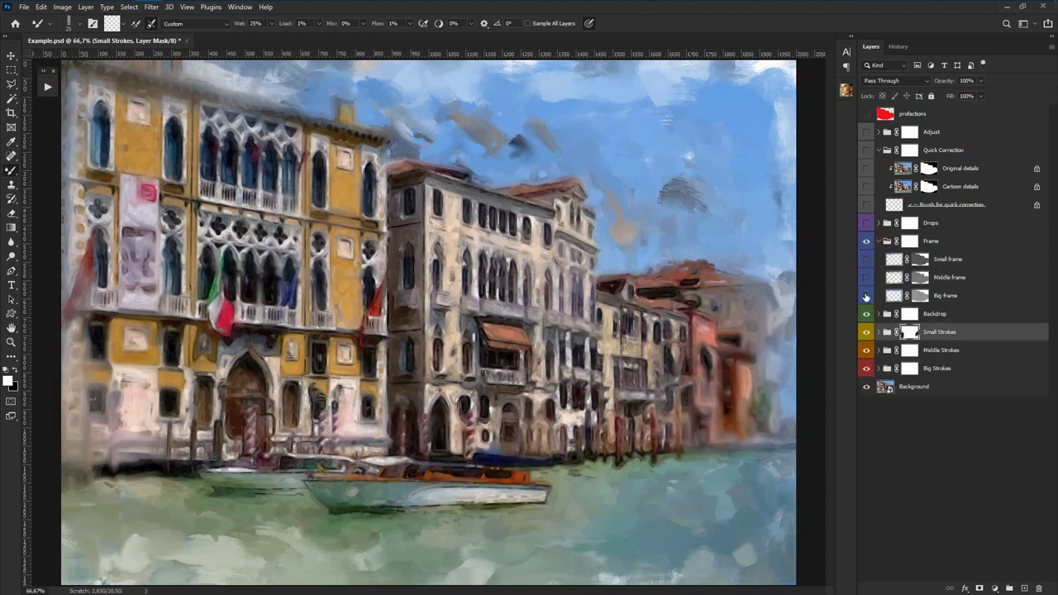
click(866, 295)
click(865, 279)
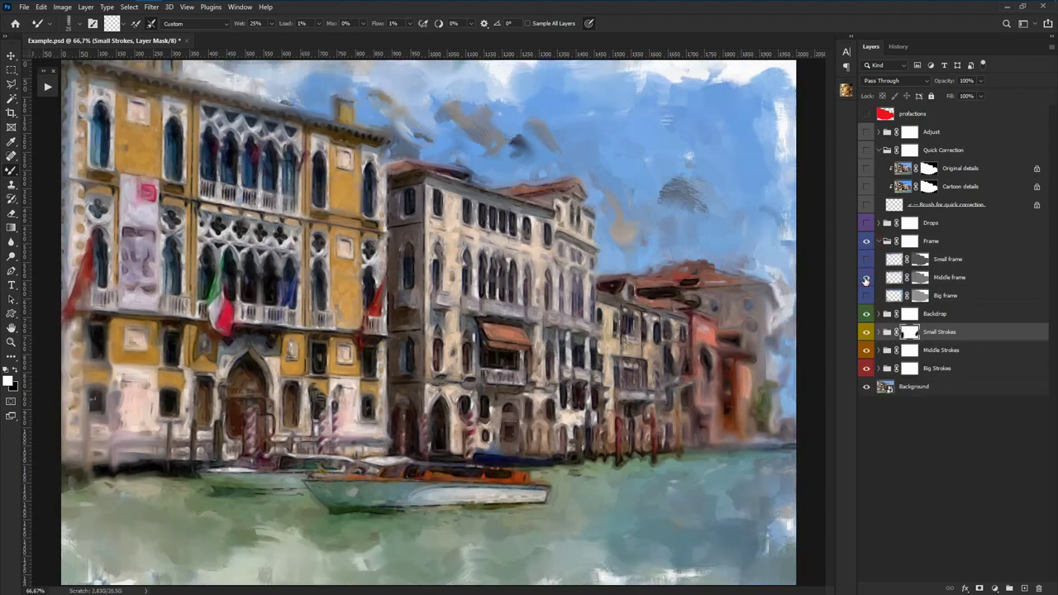
click(867, 259)
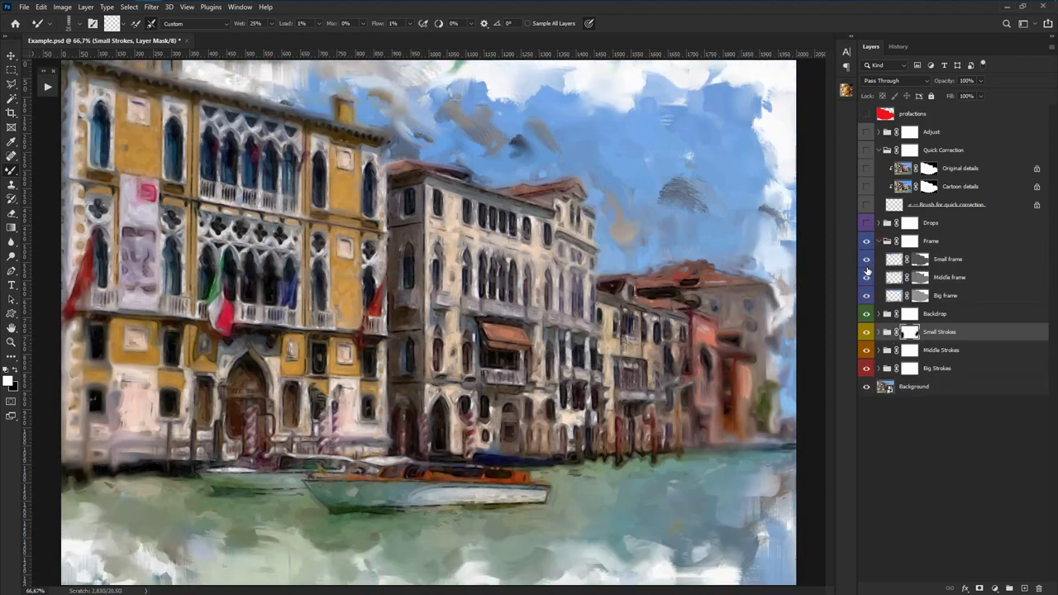
click(879, 241)
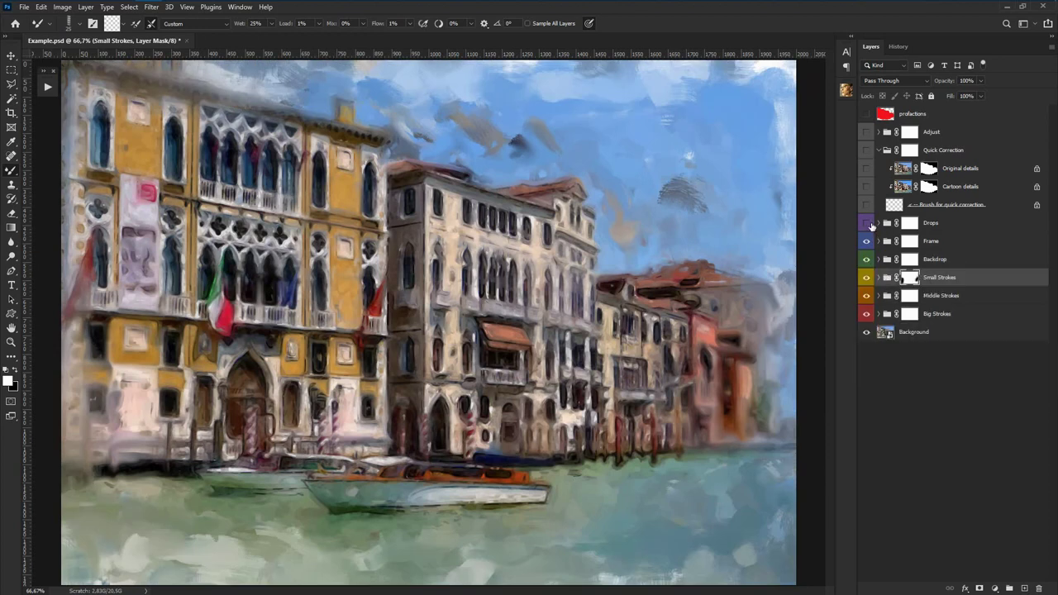
Show the Drops group with Big, Middle and Background copy drops layers turned on.
click(866, 223)
click(879, 223)
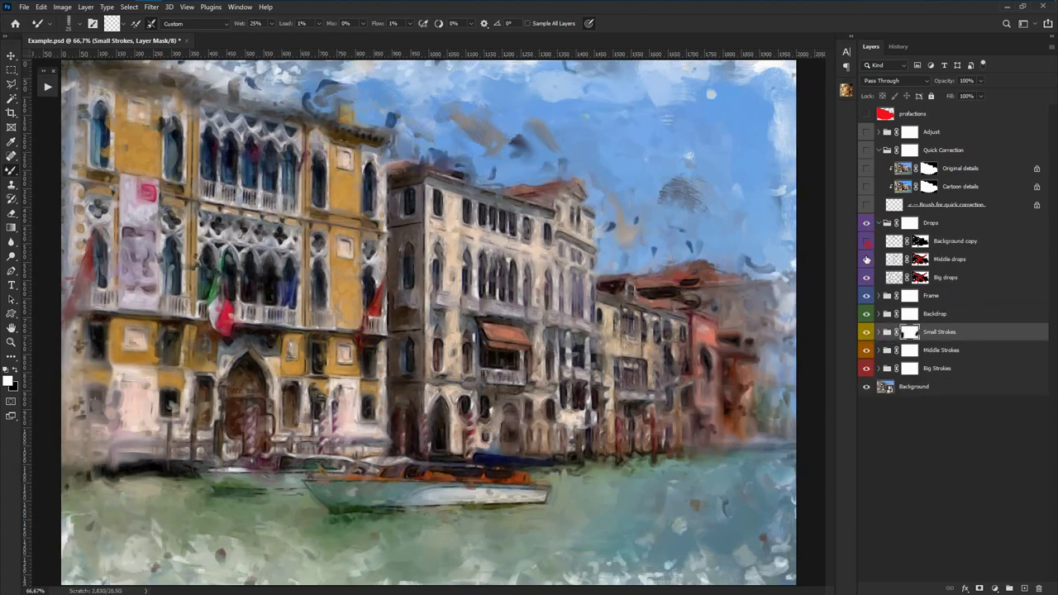
click(867, 277)
click(866, 278)
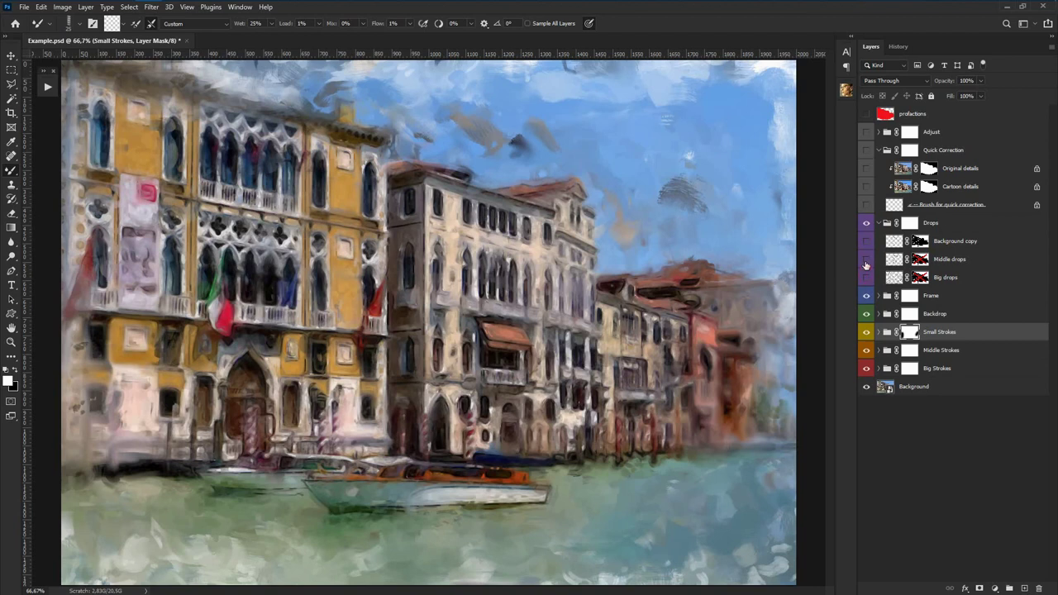
click(867, 260)
click(867, 240)
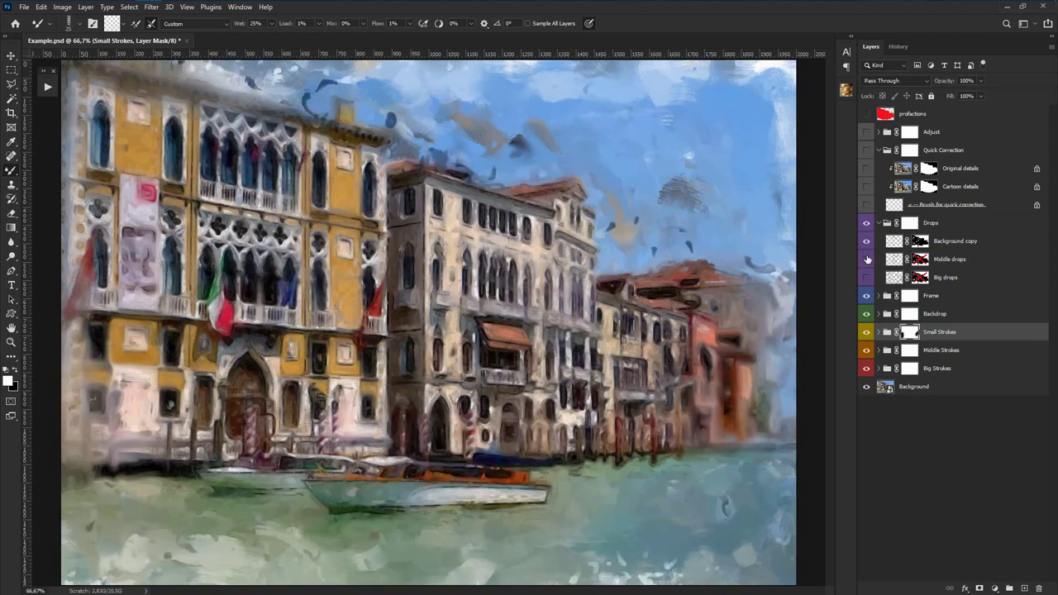
click(878, 223)
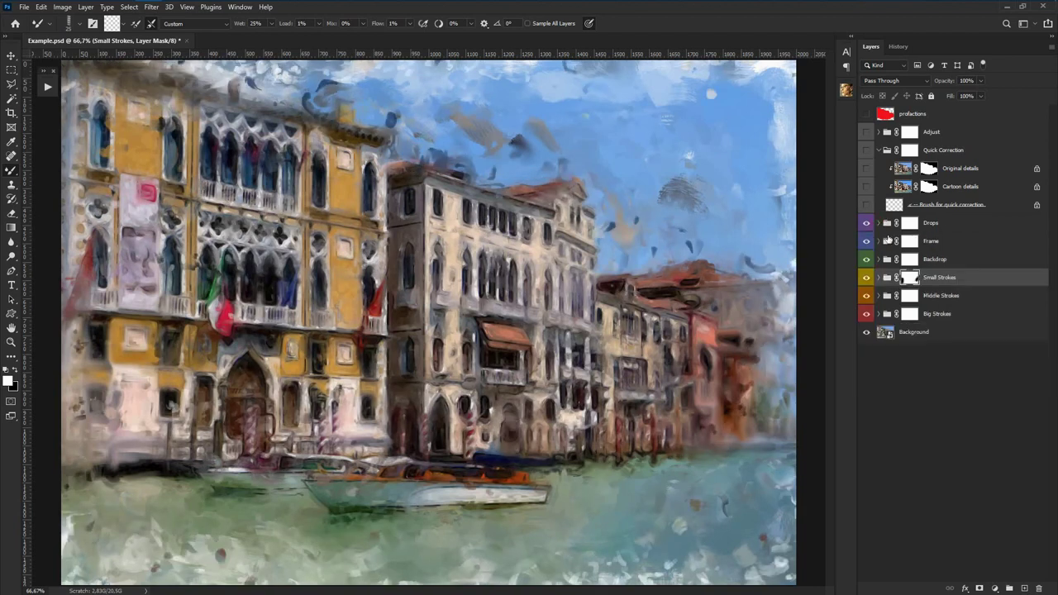
Turn on the Adjust group, comparing its Vibrance, Filter and Canvas layers, then collapse it.
click(867, 132)
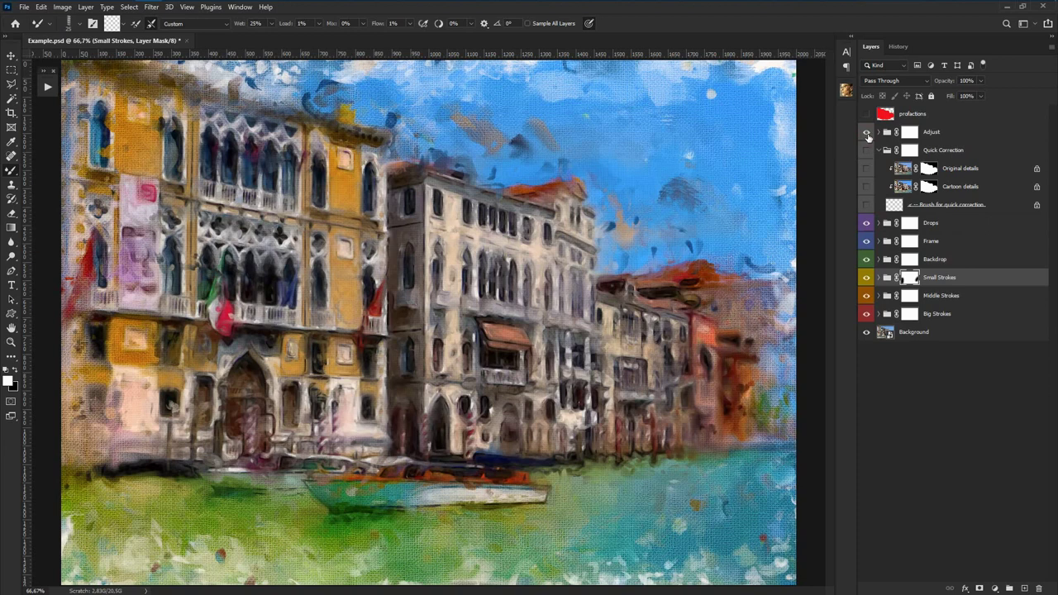
click(878, 132)
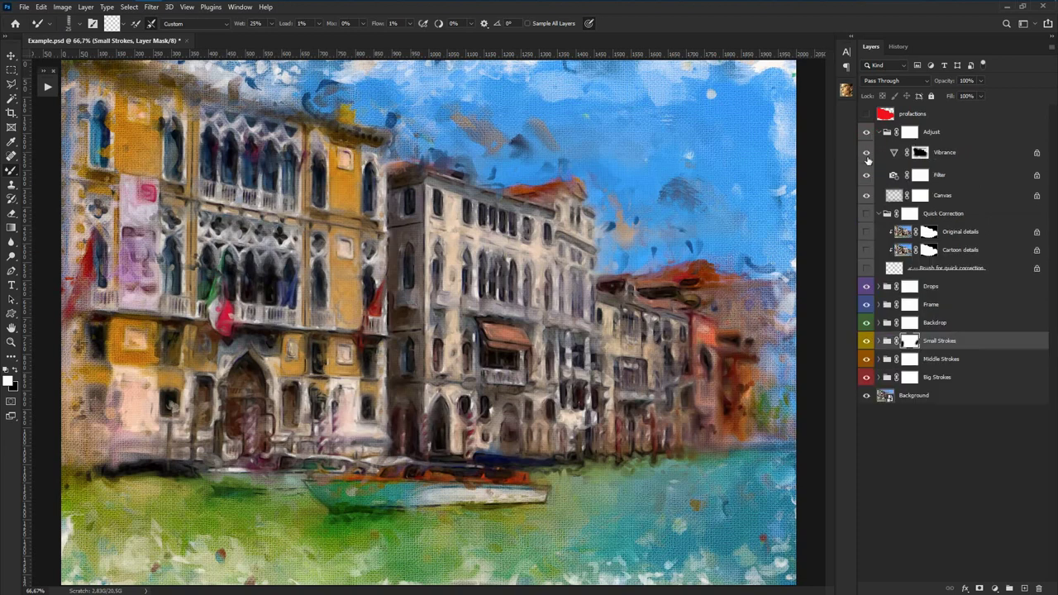
mouse_move(866, 153)
mouse_down()
mouse_move(866, 192)
mouse_move(867, 158)
mouse_up()
click(879, 133)
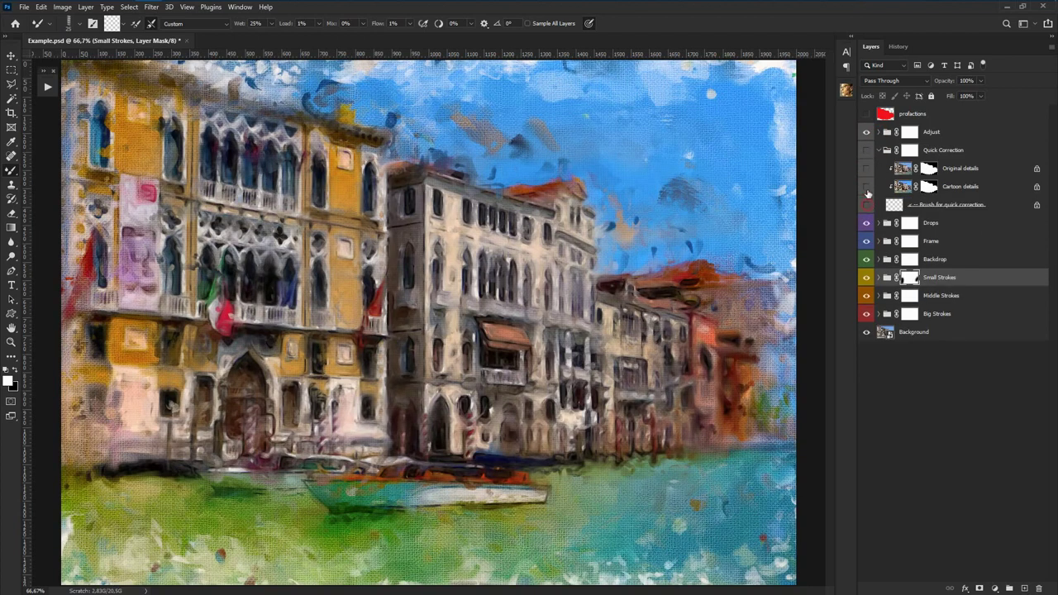